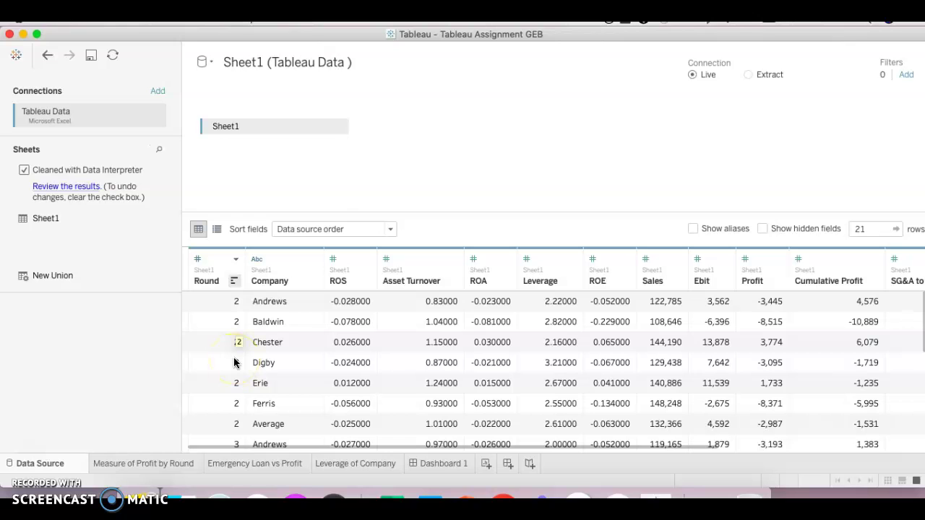
Step: Look through the rows for rounds 2 to 4 and the financial measure columns in the Sheet1 data preview
scroll(234, 363, down, 5)
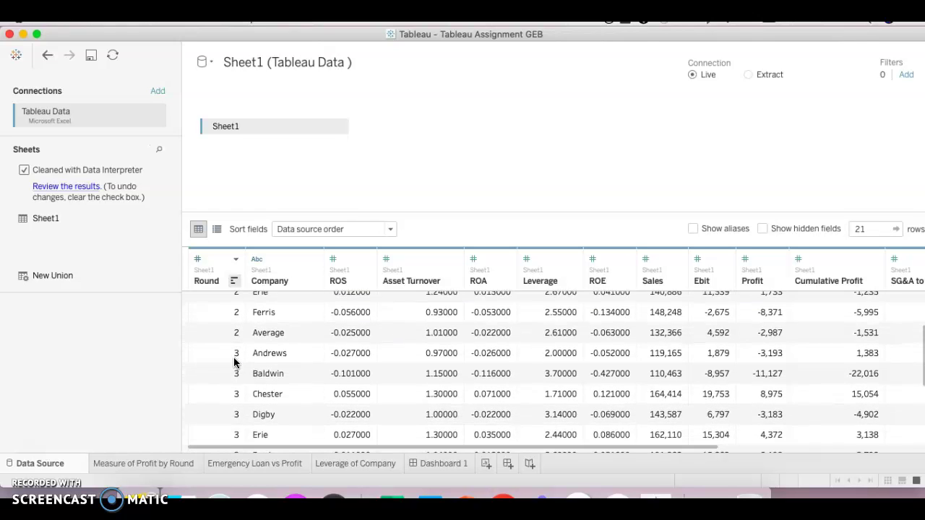
scroll(234, 362, right, 2)
scroll(234, 363, left, 2)
scroll(234, 363, down, 4)
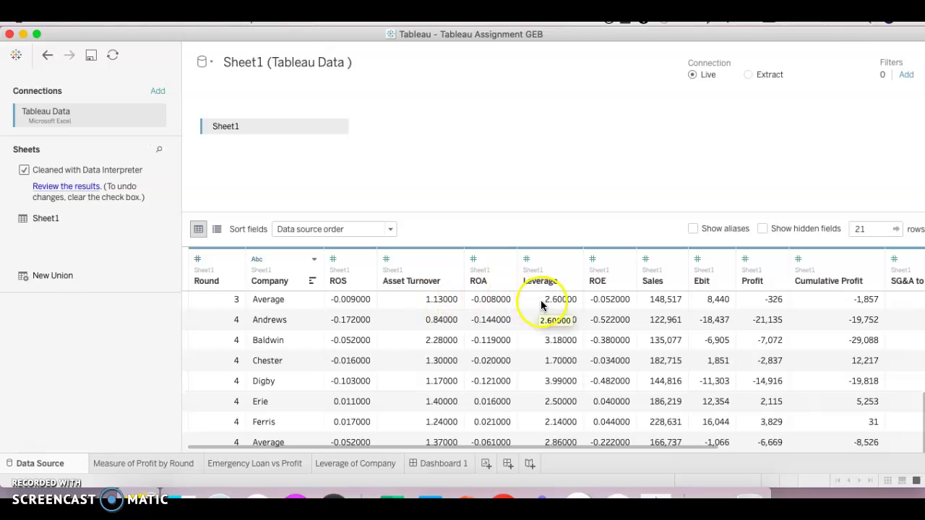
scroll(542, 307, right, 4)
scroll(542, 306, right, 3)
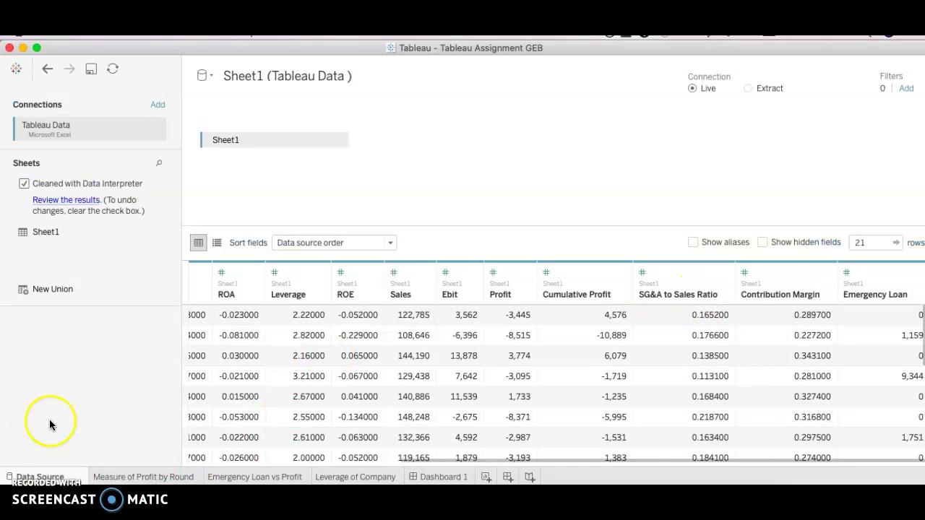
Step: View the Measure of Profit by Round worksheet and examine the company lines across rounds in Emergency Loan vs Return on Sales
click(125, 477)
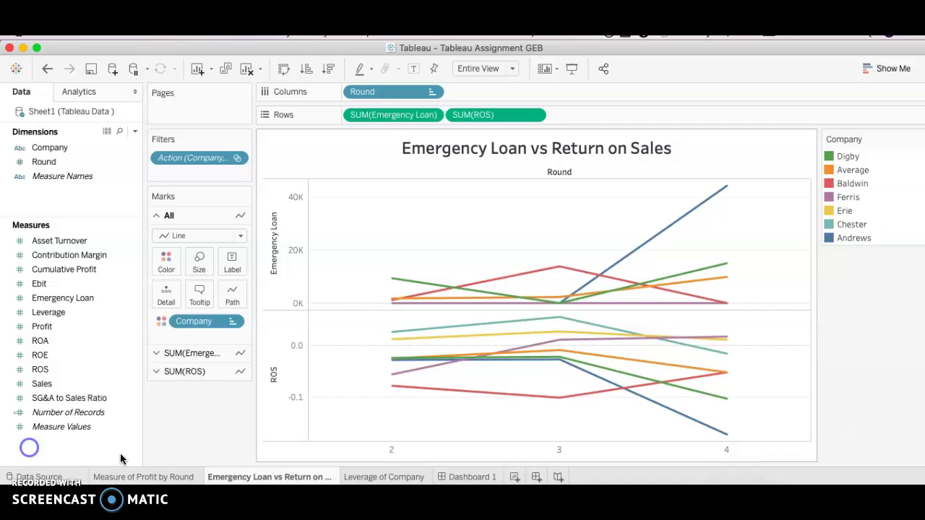
mouse_move(232, 479)
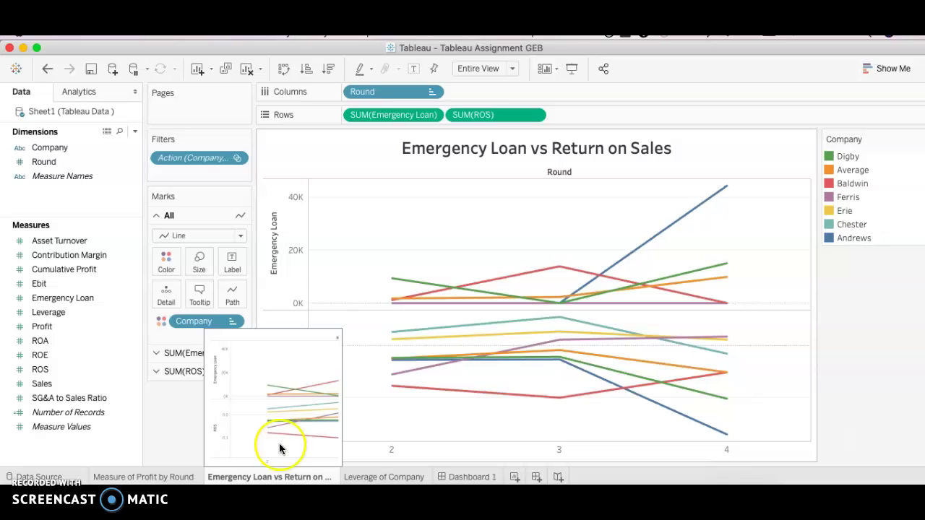
click(551, 330)
click(561, 145)
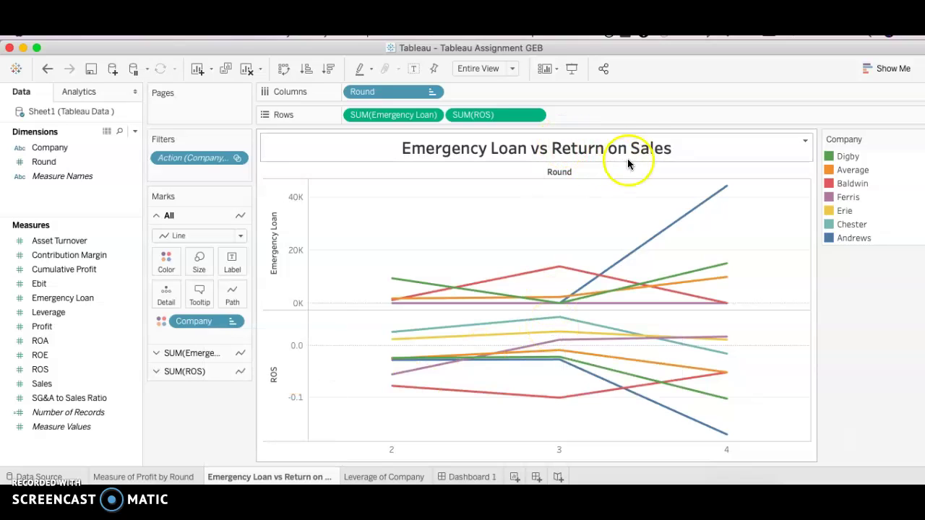
click(558, 312)
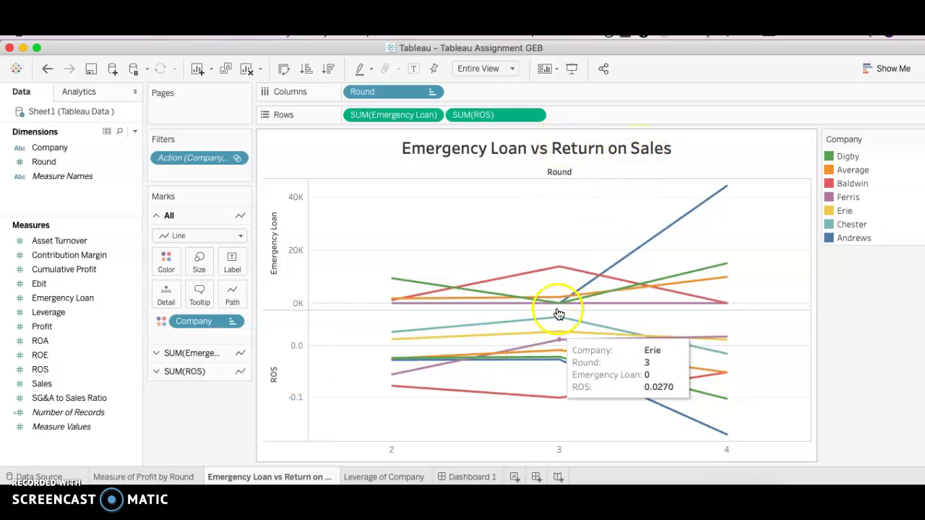
click(384, 328)
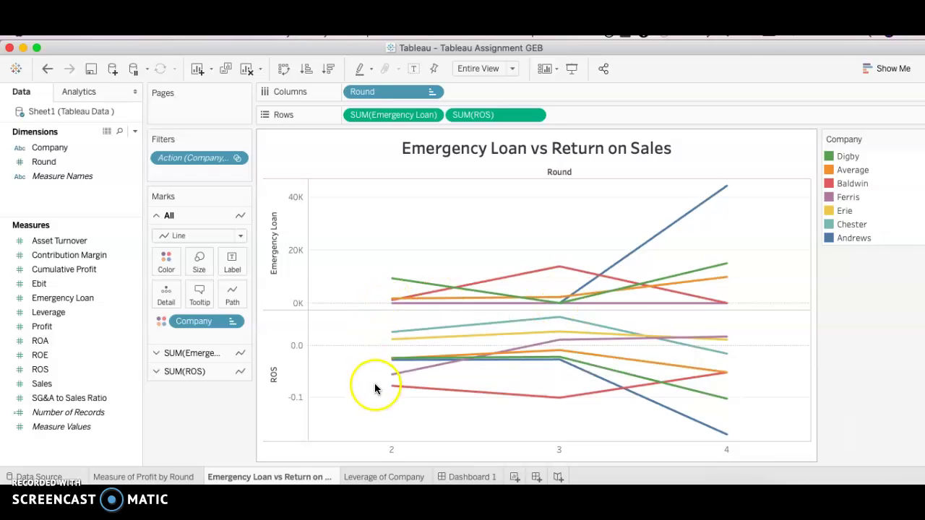
mouse_move(396, 343)
mouse_move(499, 327)
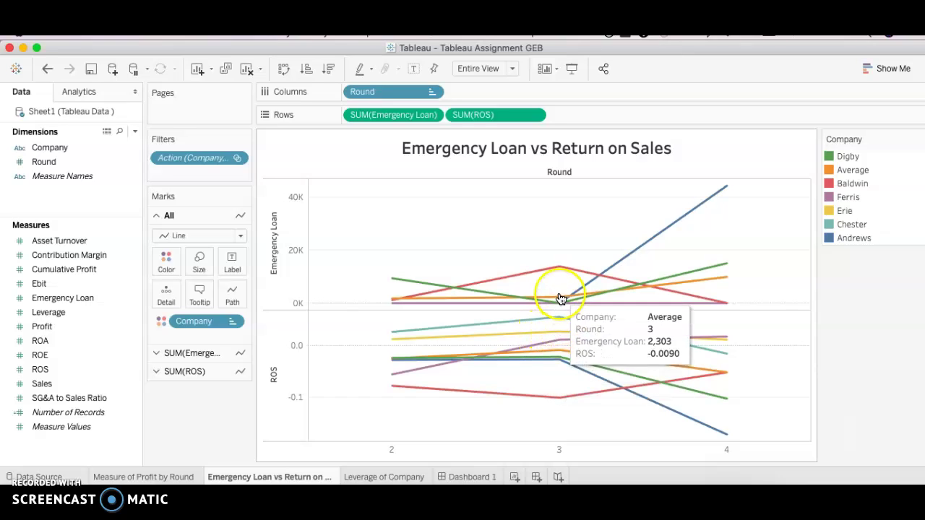
mouse_move(560, 333)
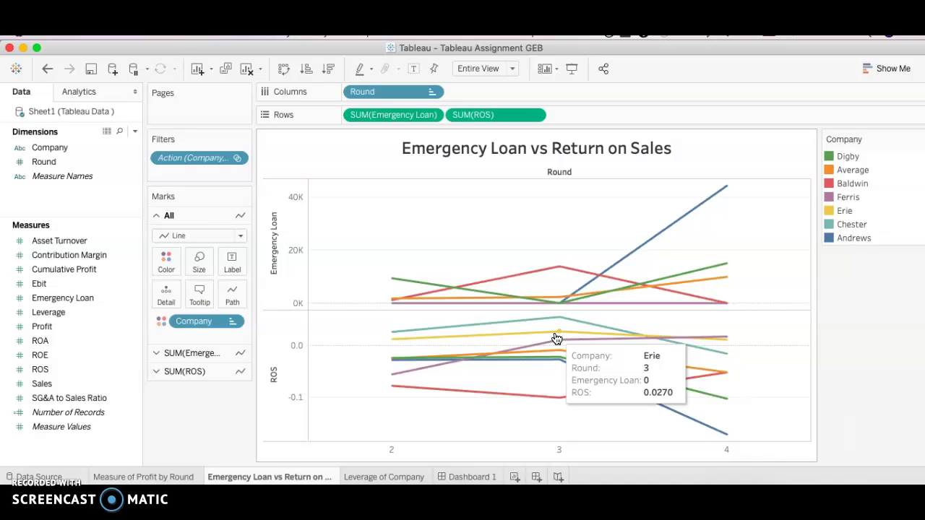
mouse_move(540, 399)
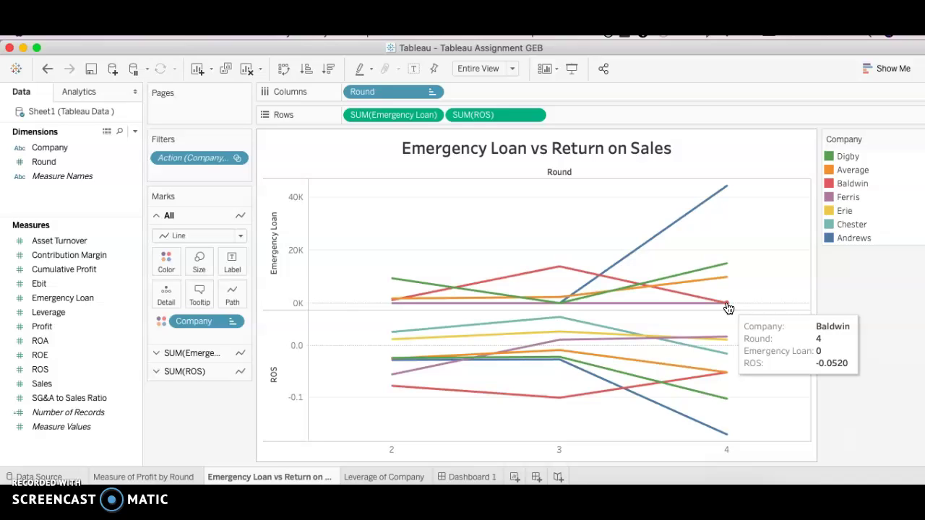
Step: Open the Leverage of Company worksheet and inspect Baldwin's round 3 mark, clearing the selection when done
click(31, 448)
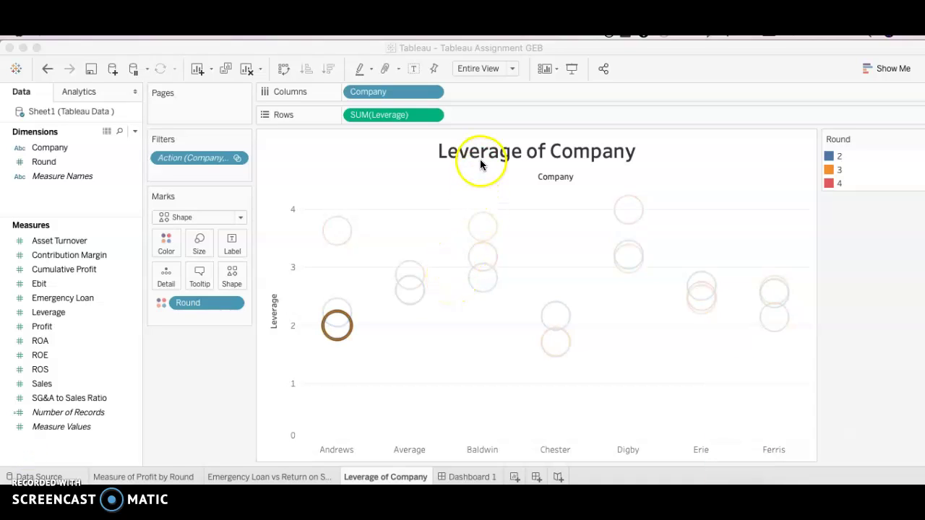
click(496, 236)
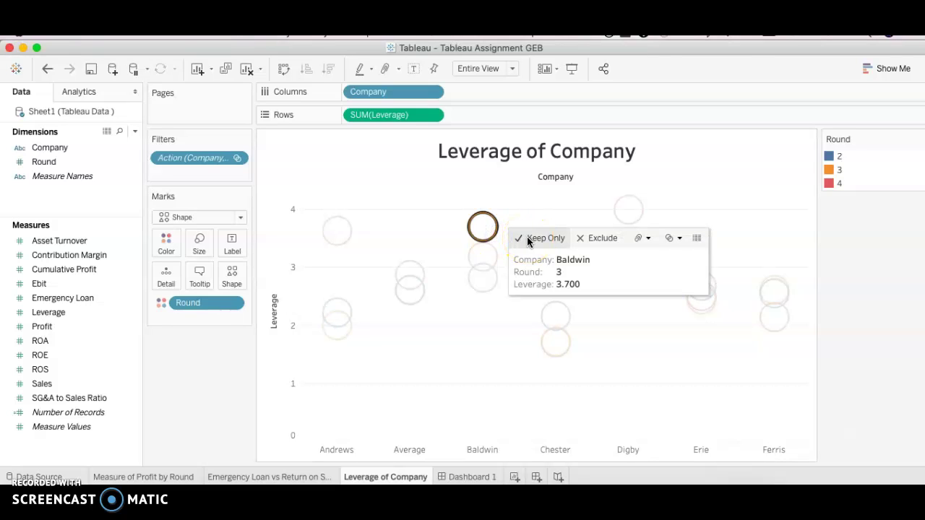
click(530, 217)
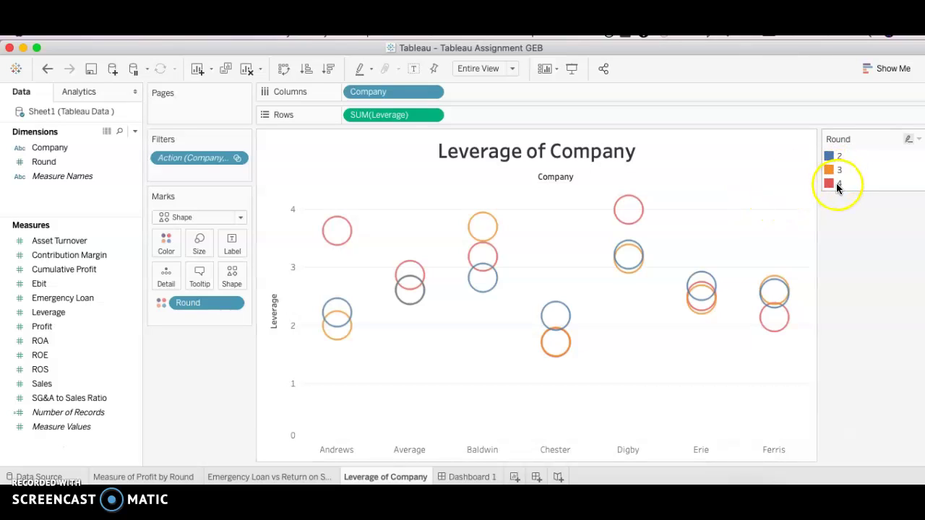
Step: Compare the leverage details of the Andrews marks for rounds 2, 3 and 4
mouse_move(338, 308)
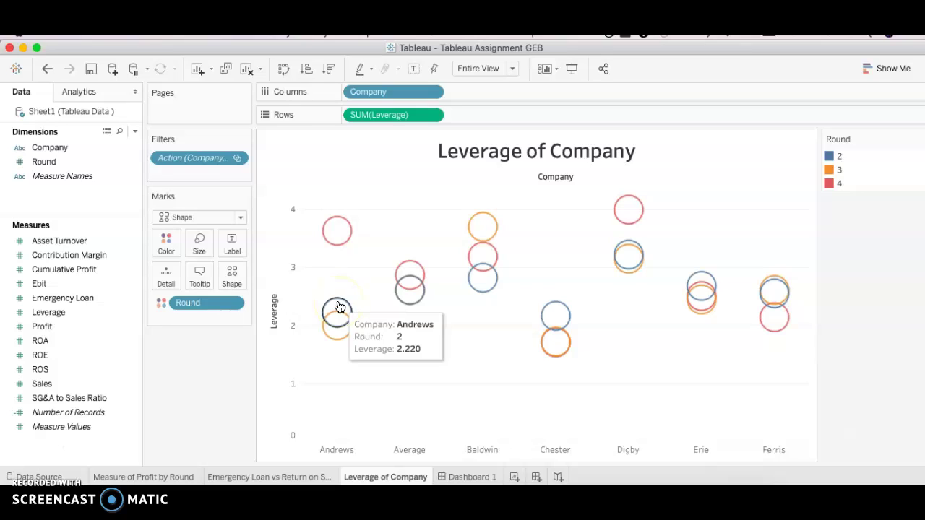
click(339, 334)
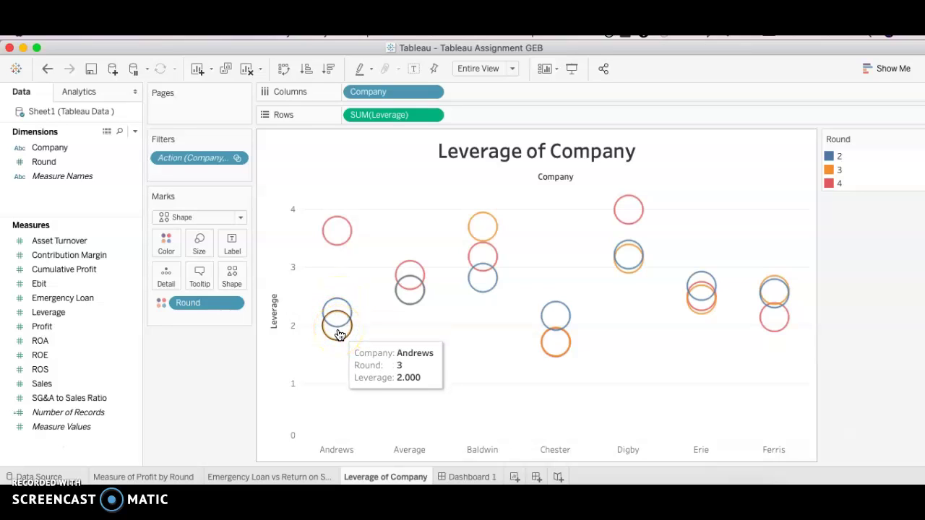
click(345, 248)
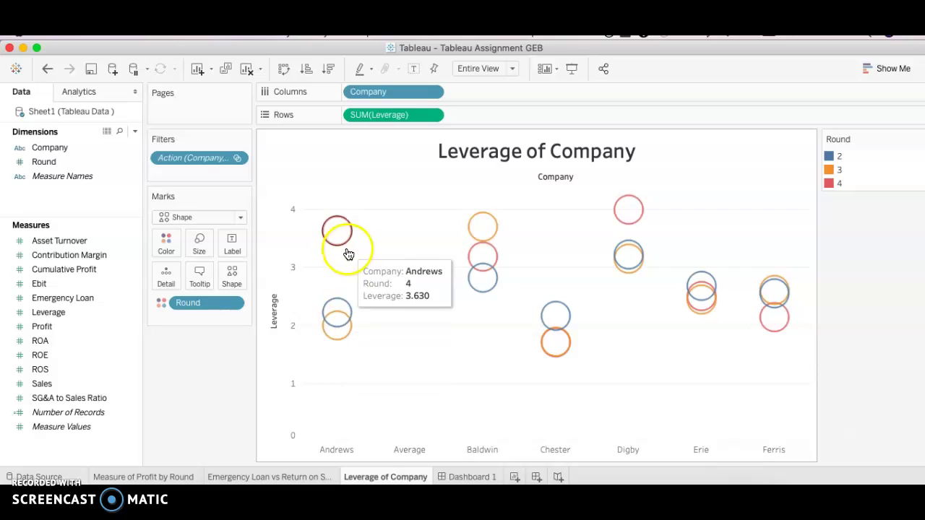
click(348, 329)
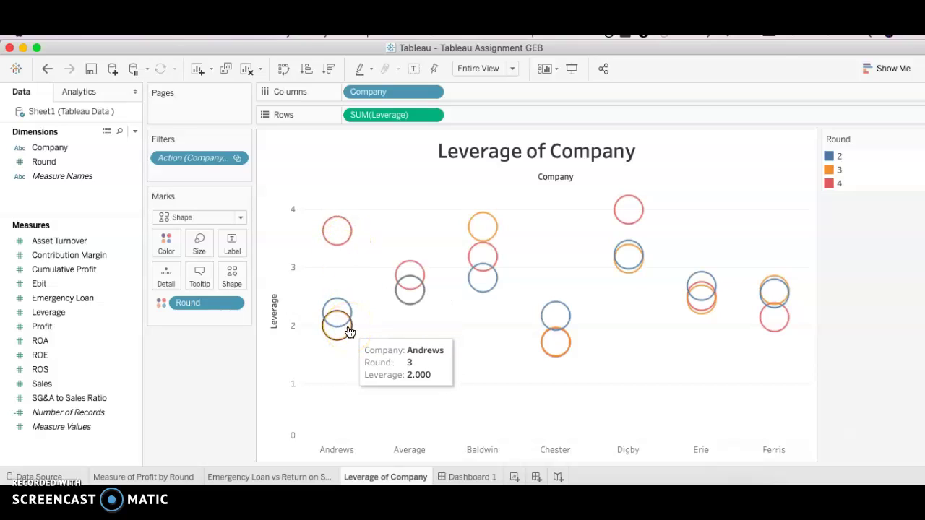
click(336, 240)
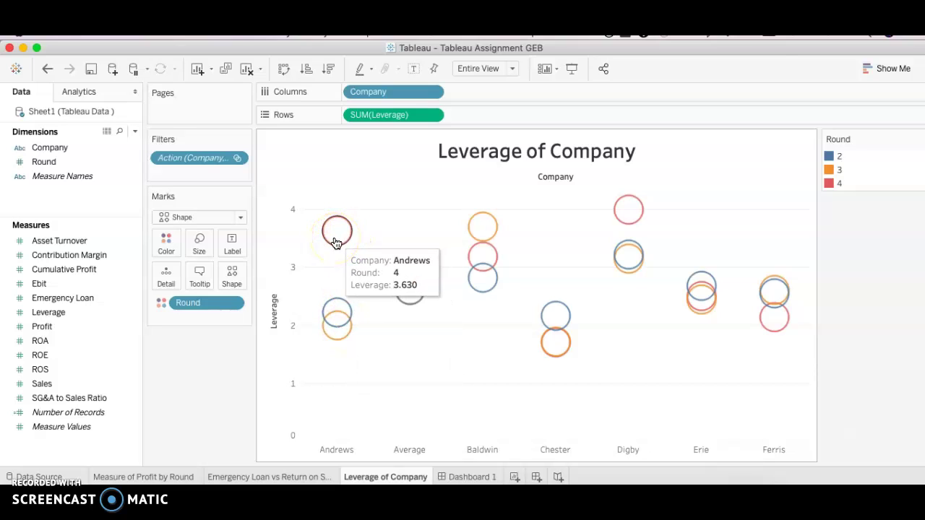
Step: Inspect the leverage details of Chester's marks for rounds 2 and 3
click(478, 318)
click(562, 323)
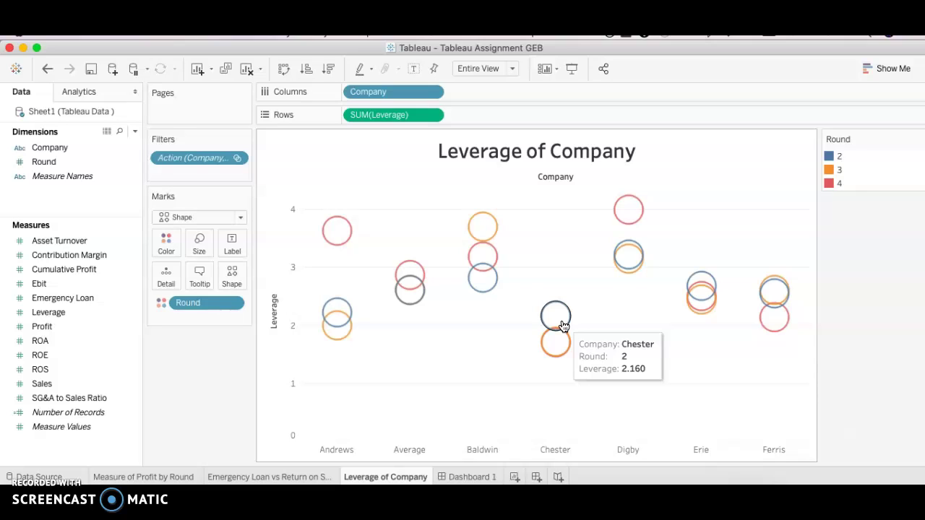
click(568, 343)
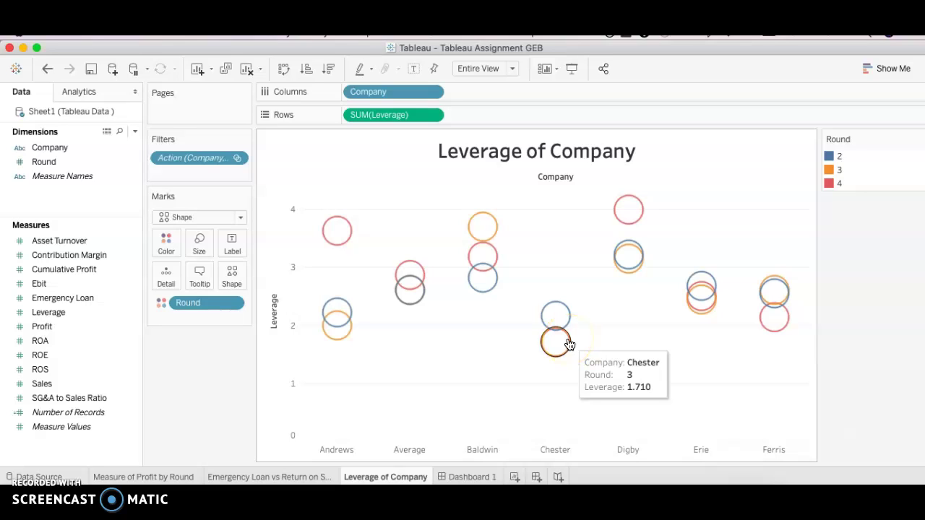
click(561, 403)
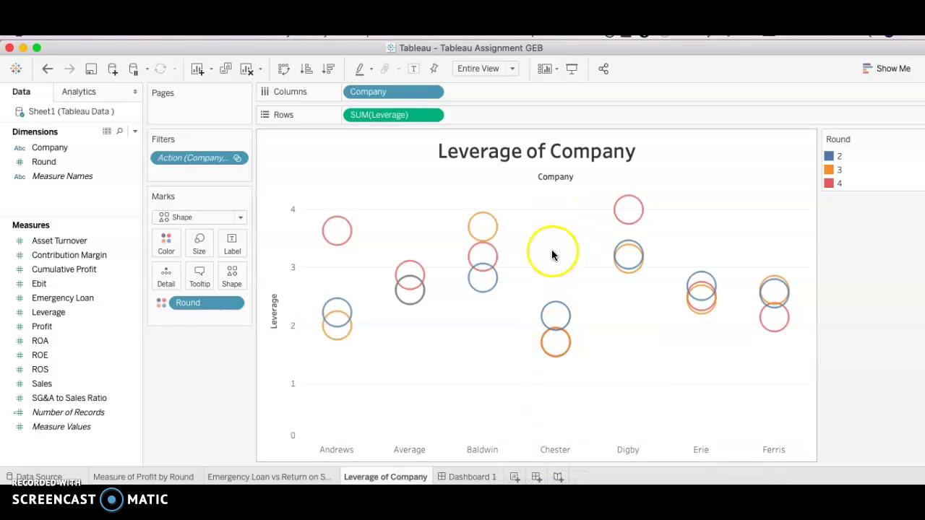
Step: Compare the leverage details of Digby's marks for rounds 3 and 4
mouse_move(627, 224)
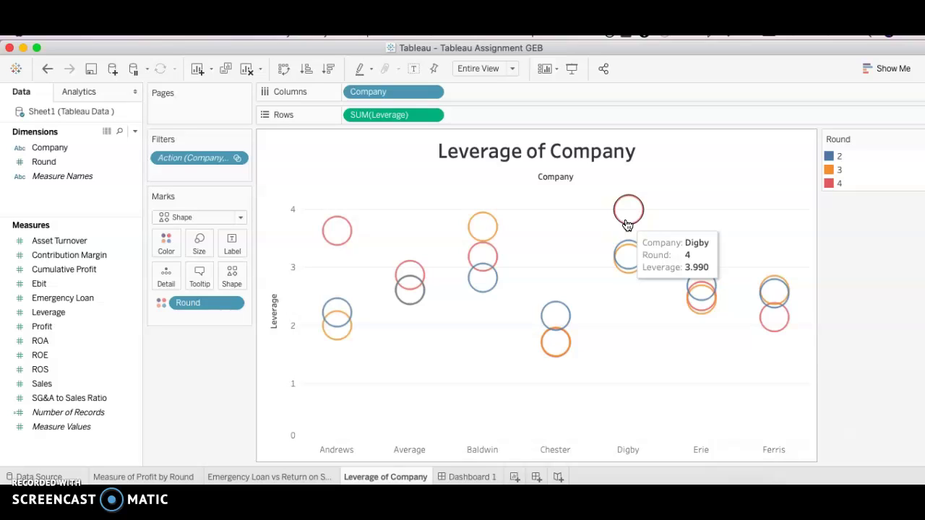
mouse_move(628, 282)
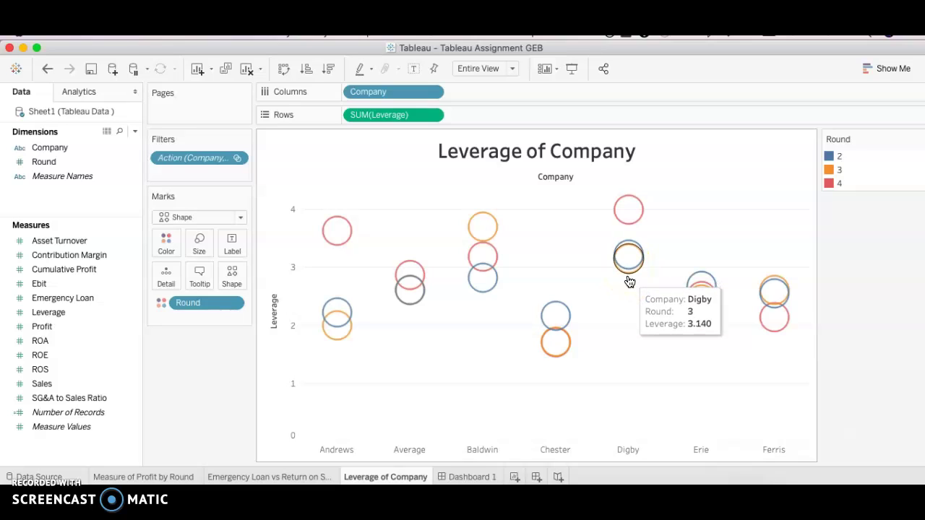
click(636, 227)
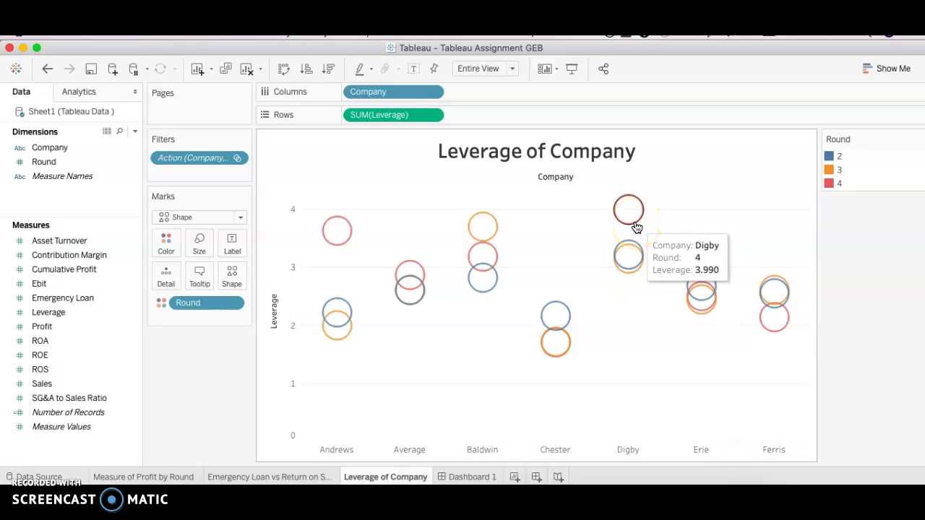
Step: Open Dashboard 1 and look over its profit, emergency loan and leverage charts
click(525, 331)
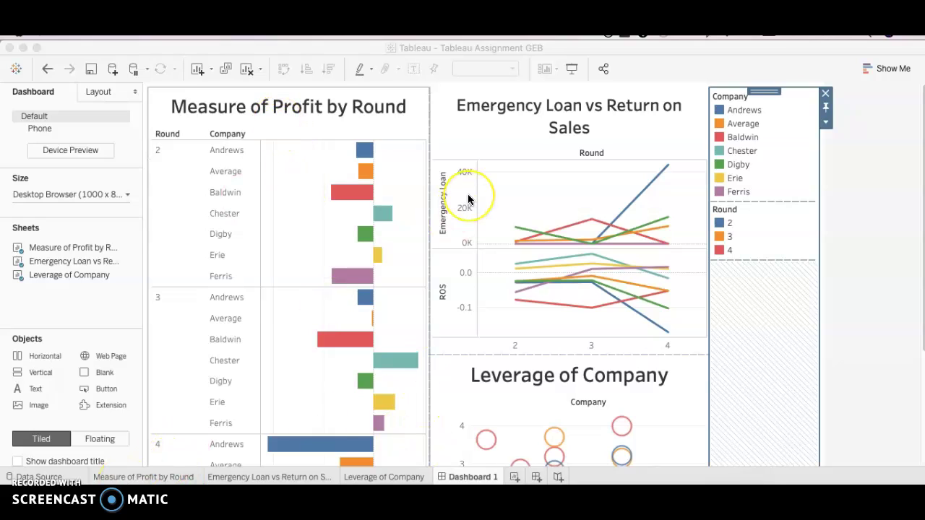
scroll(469, 200, down, 5)
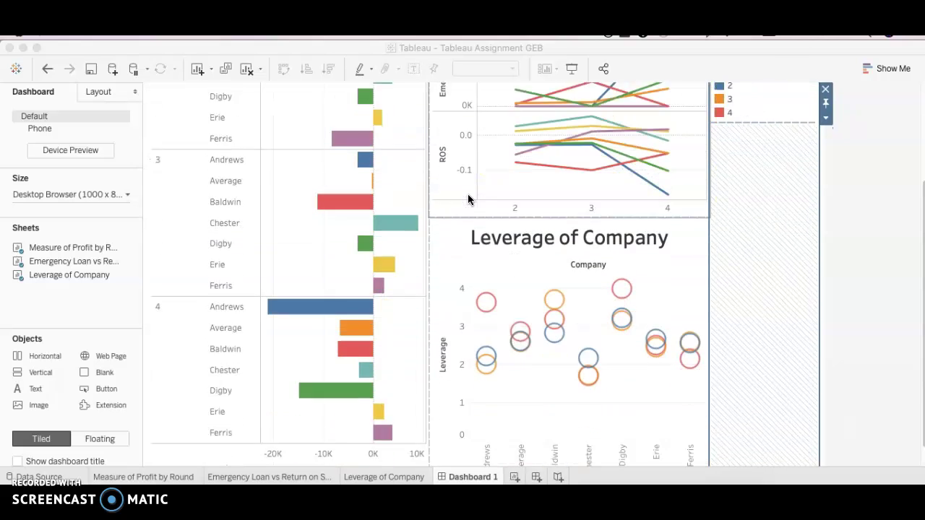
scroll(469, 200, up, 5)
Step: Filter the dashboard by the Andrews round 2 profit bar and inspect the matching loan and leverage marks
click(377, 157)
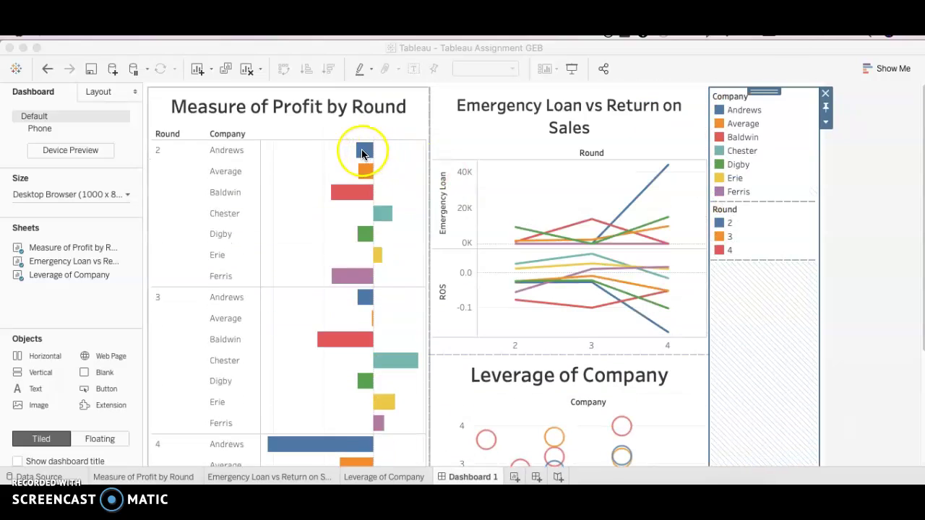
click(552, 252)
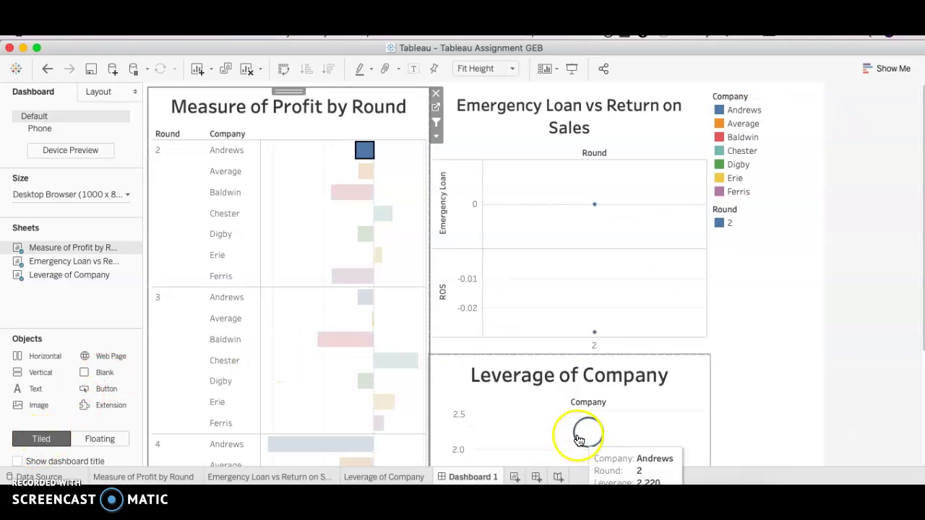
click(581, 438)
Step: Filter the dashboard by the Andrews round 4 profit bar and inspect its emergency loan, ROS and leverage marks
scroll(578, 440, down, 5)
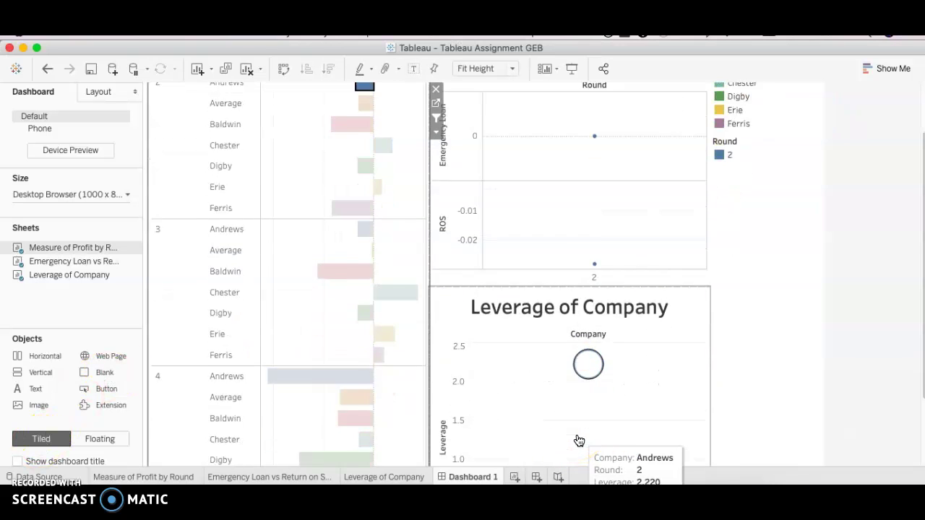
click(325, 311)
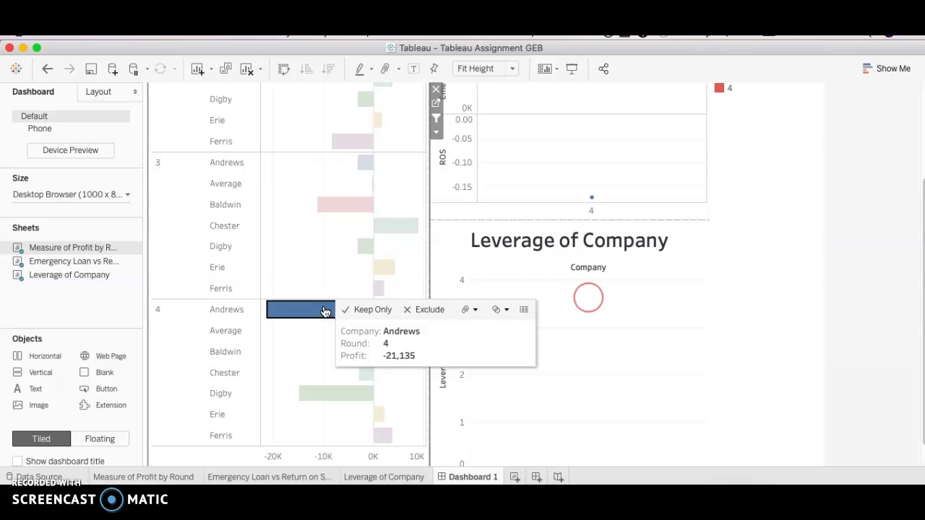
scroll(337, 275, up, 5)
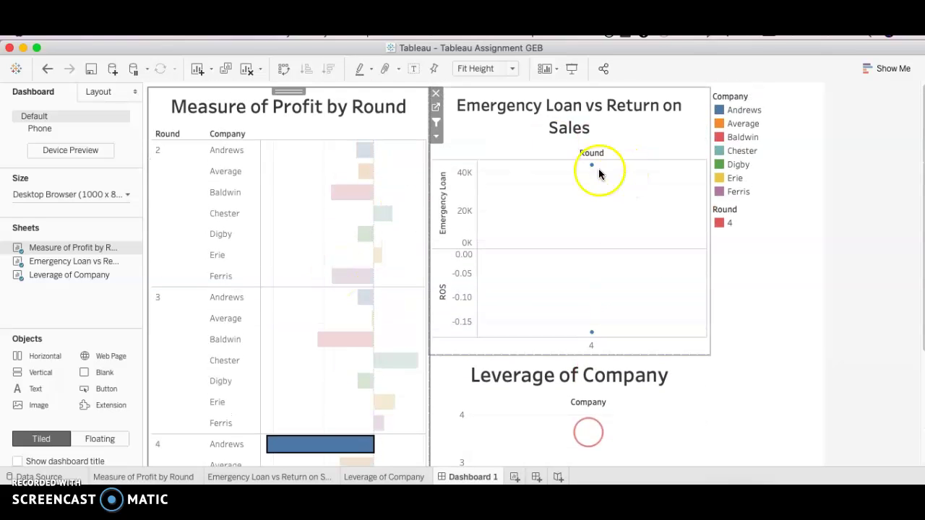
mouse_move(590, 169)
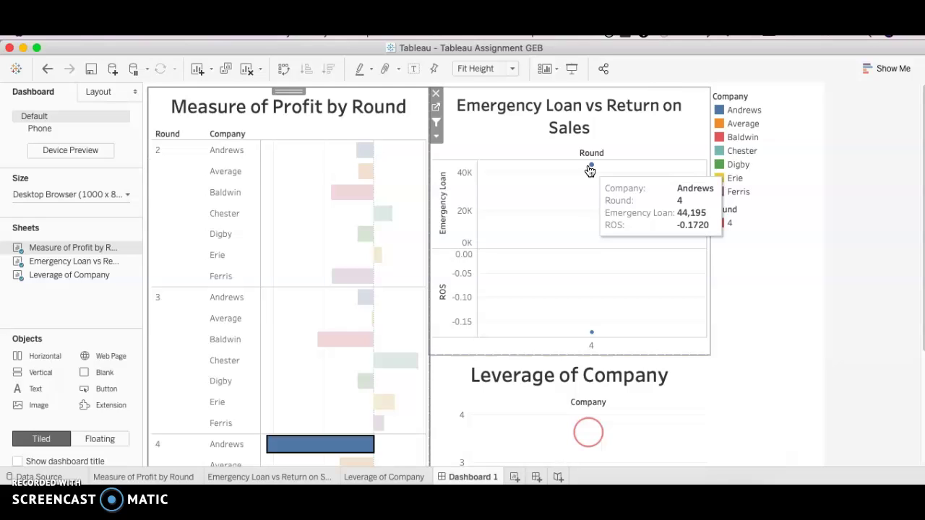
click(582, 320)
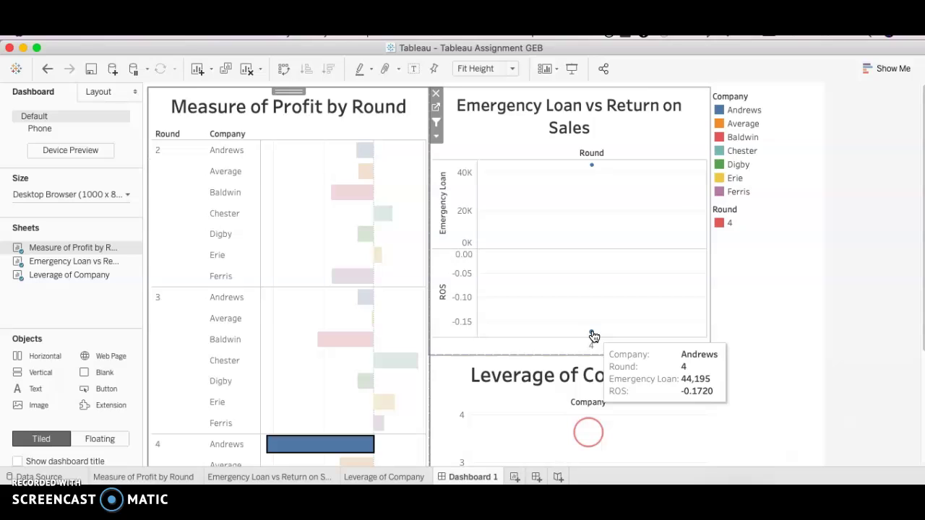
scroll(592, 337, down, 3)
click(592, 265)
scroll(593, 266, down, 2)
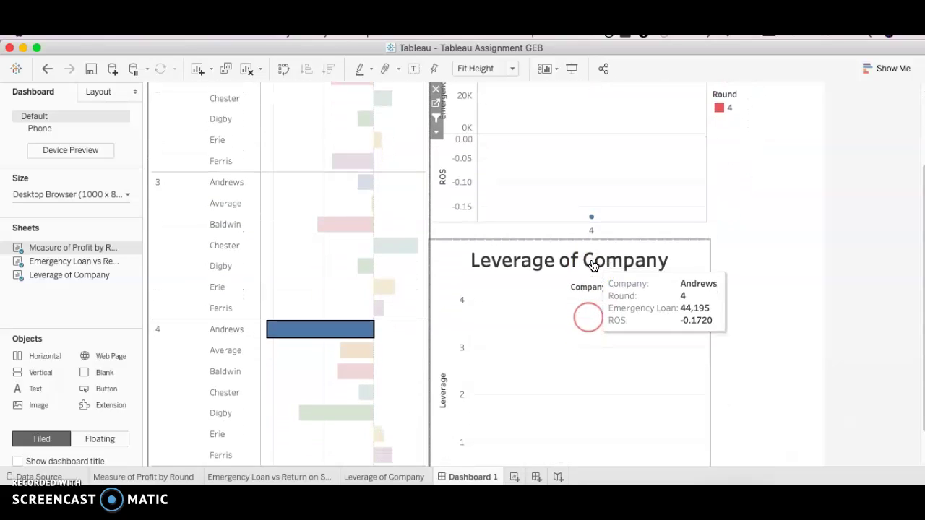
click(580, 314)
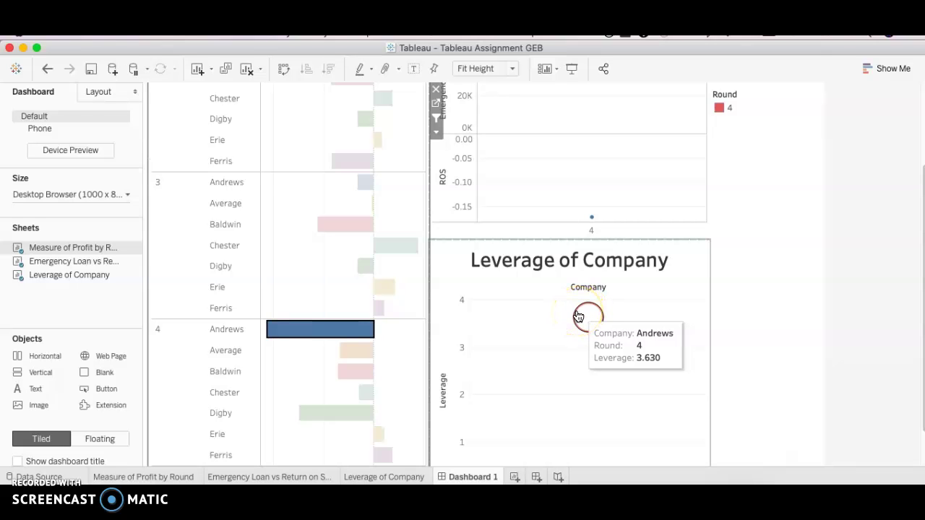
Step: Clear the Andrews round 4 selection so the dashboard shows all companies and rounds
scroll(578, 316, up, 5)
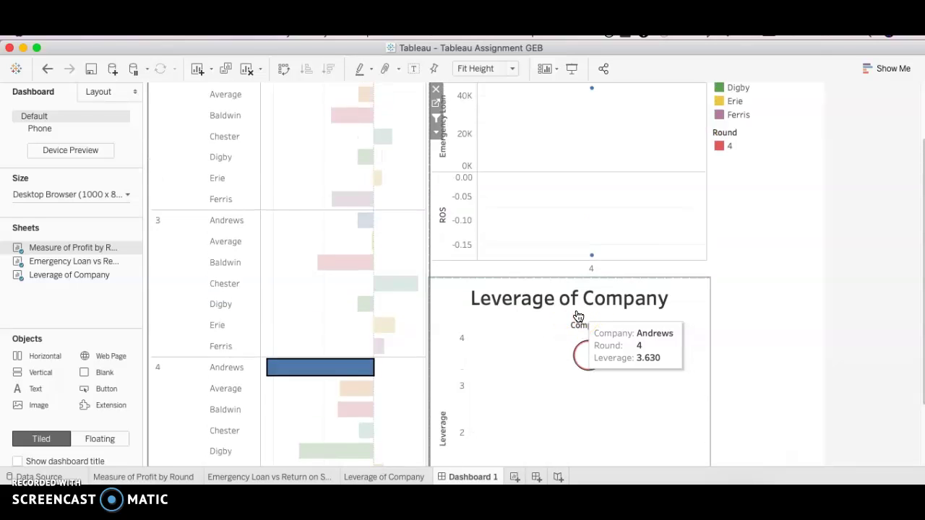
click(749, 245)
click(736, 336)
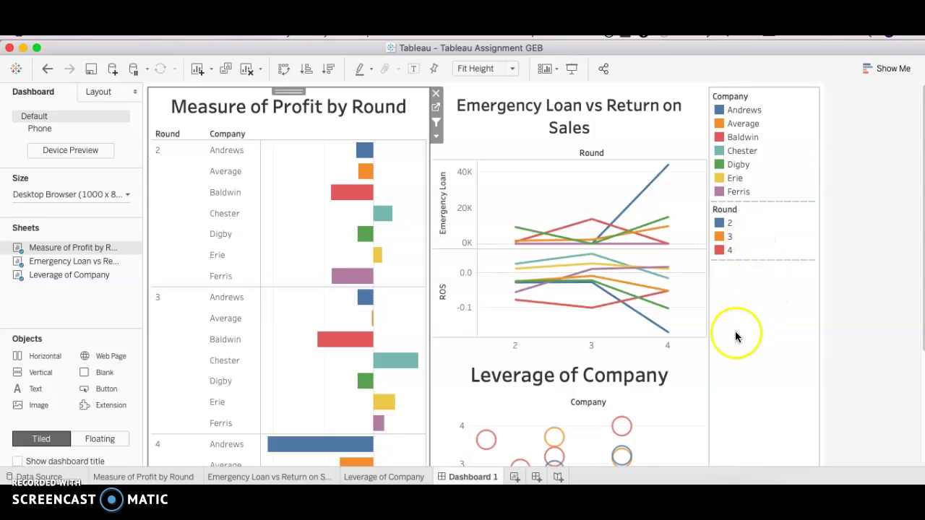